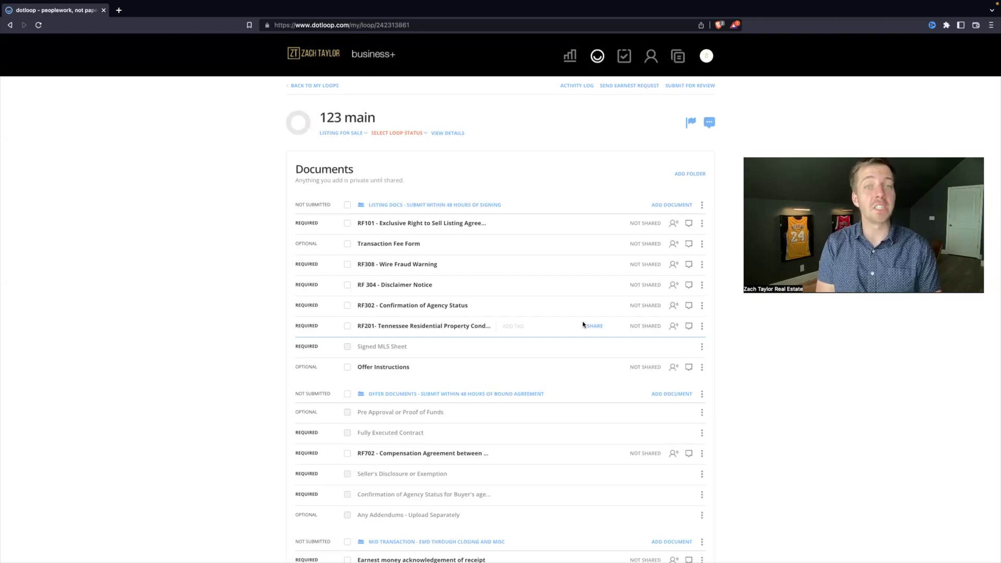
- Scroll through the loop's compliance folders and their documents
scroll(501, 353, "down", 2)
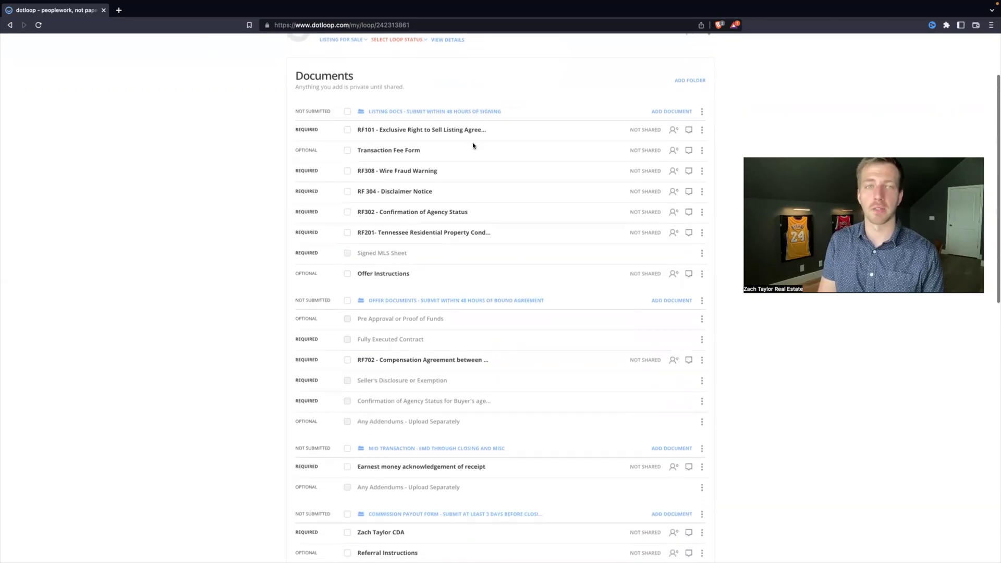
scroll(373, 114, "up", 1)
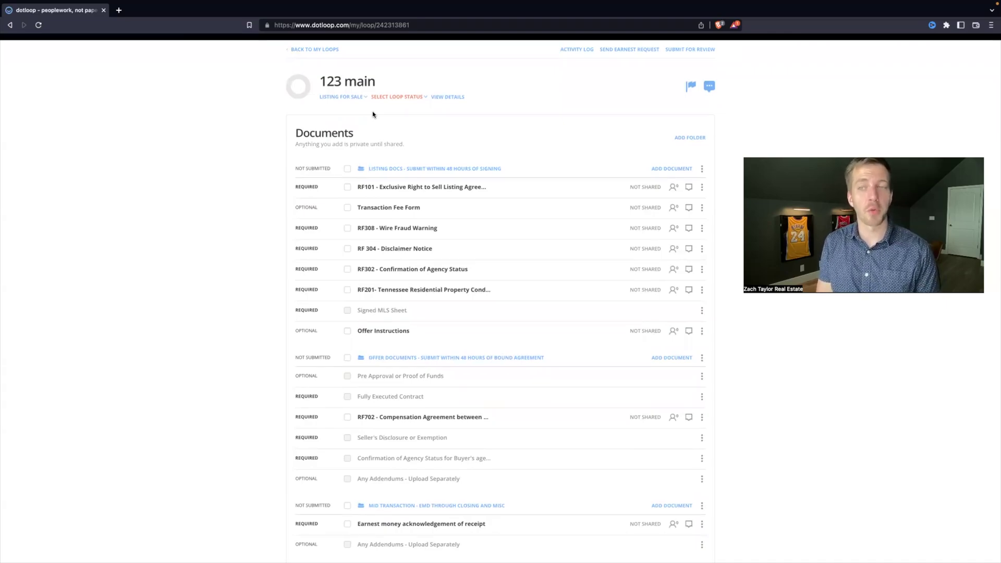
scroll(377, 119, "down", 2)
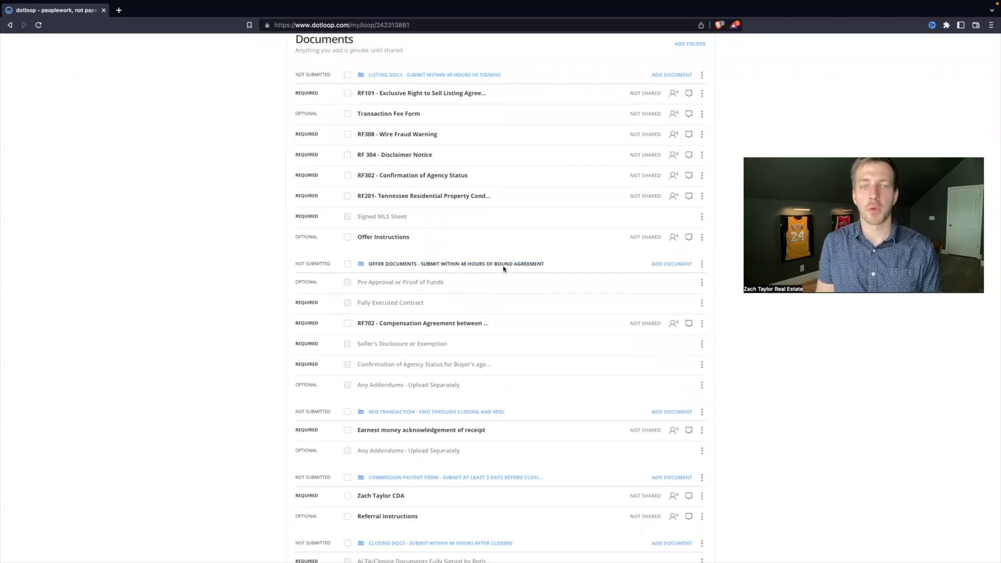
scroll(523, 269, "down", 2)
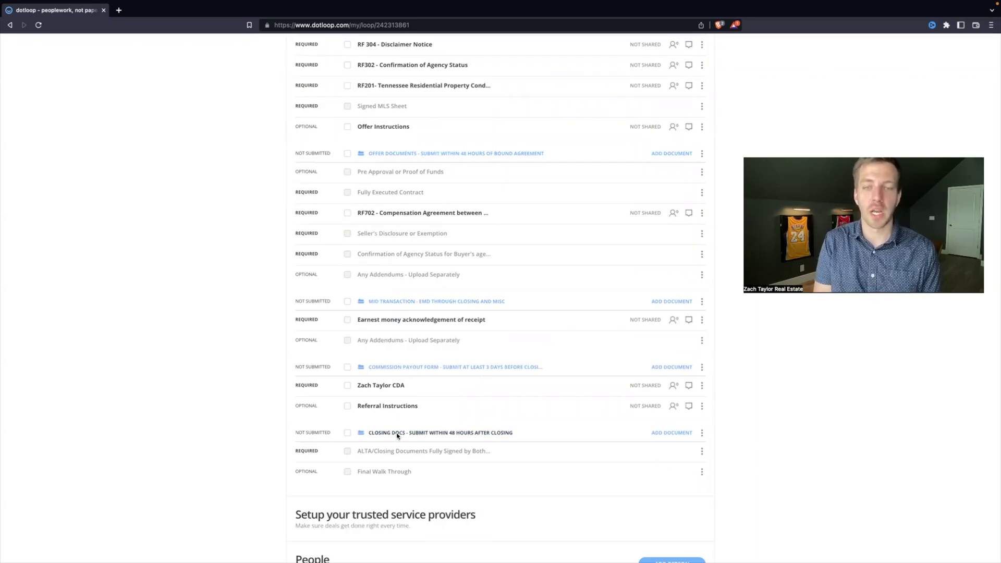
scroll(397, 436, "up", 4)
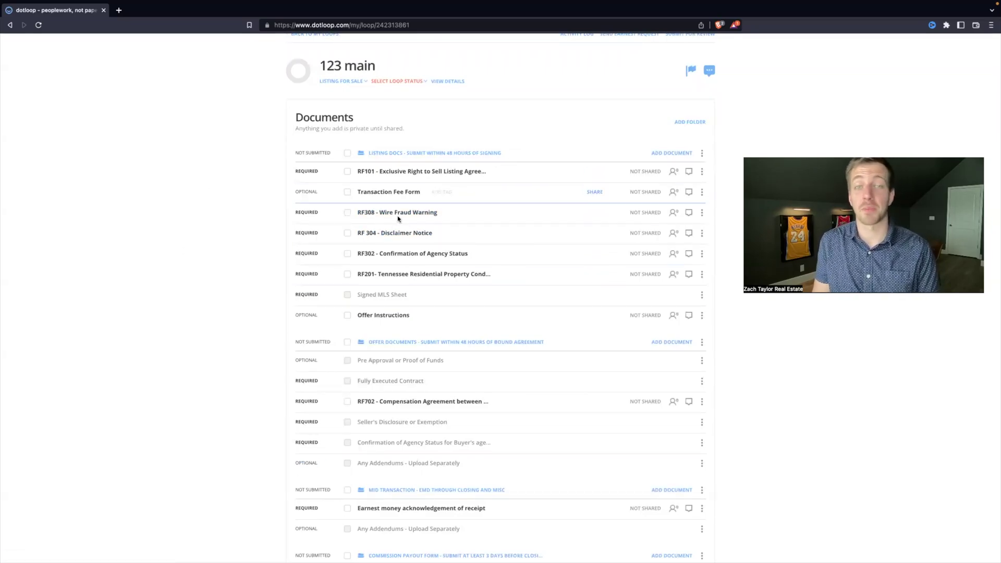
scroll(416, 201, "down", 2)
scroll(462, 120, "up", 3)
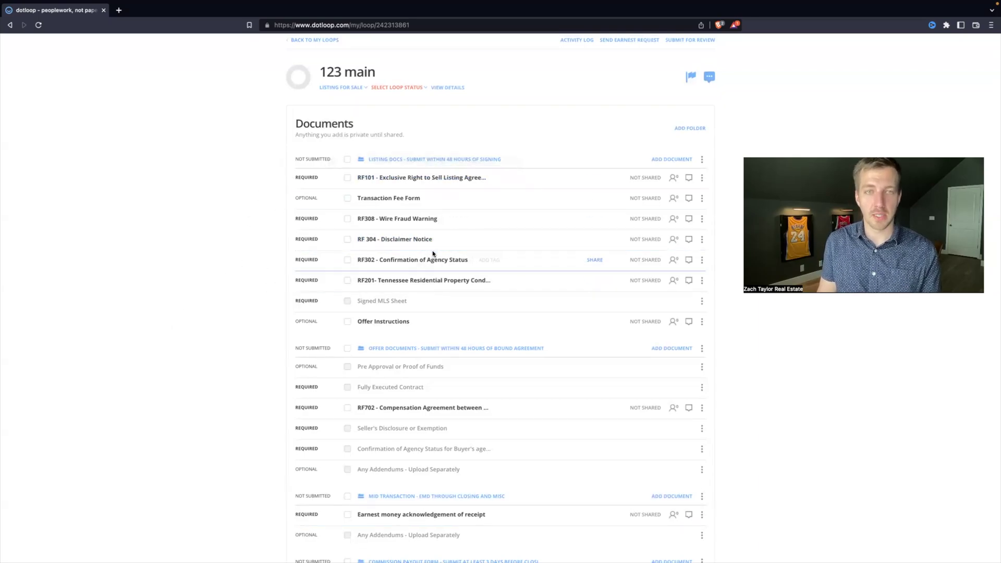
scroll(433, 254, "down", 2)
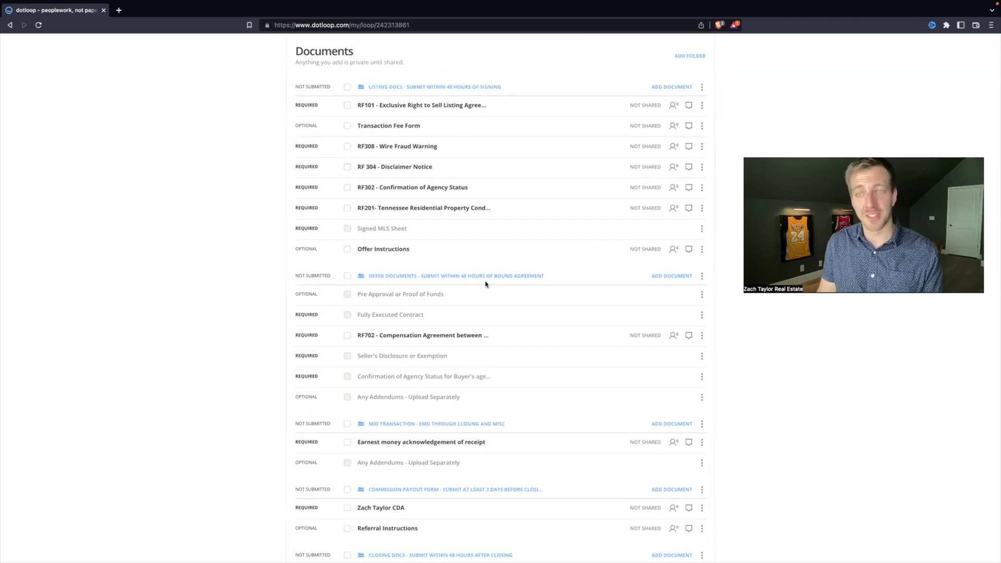
scroll(486, 285, "up", 3)
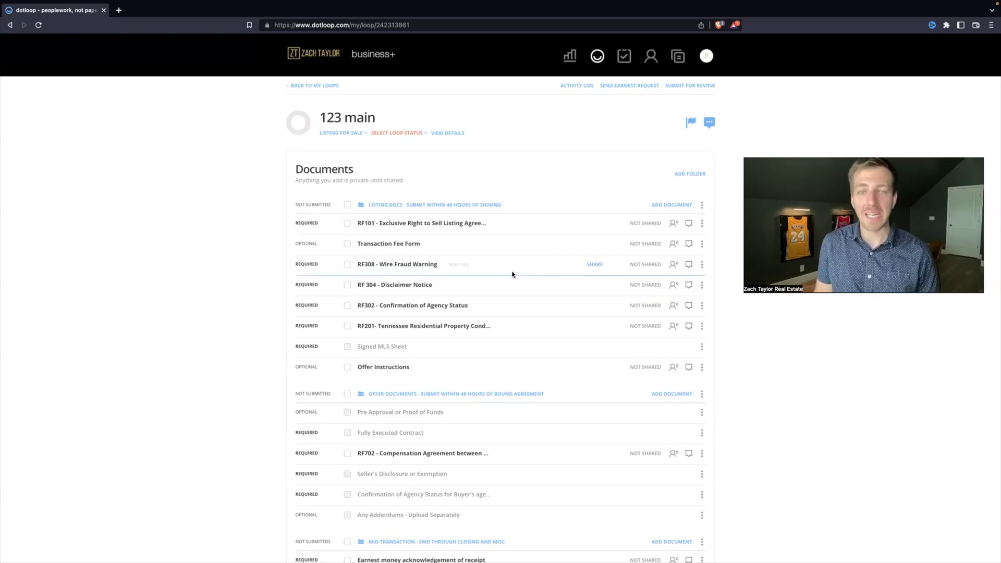
scroll(475, 292, "down", 1)
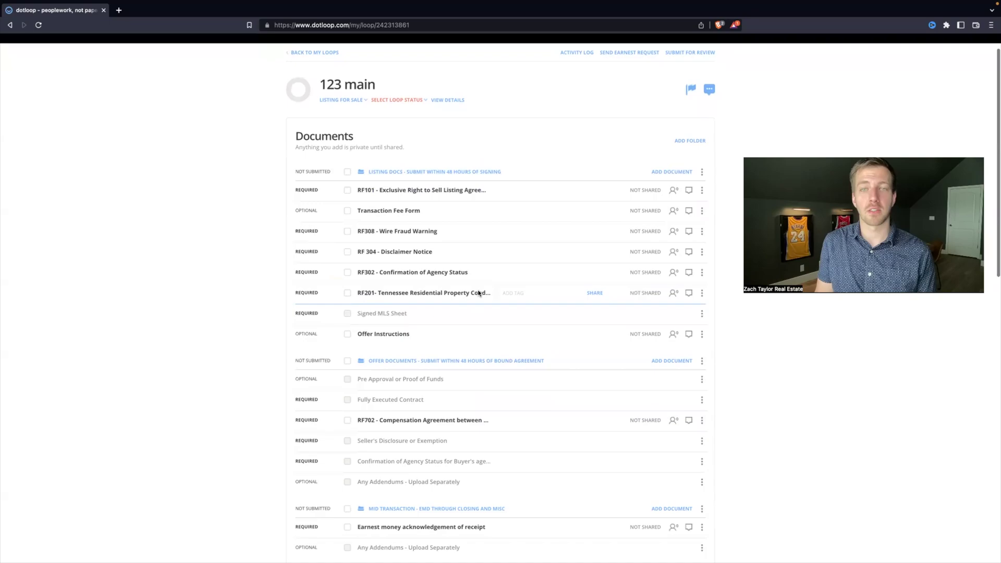
scroll(462, 294, "up", 1)
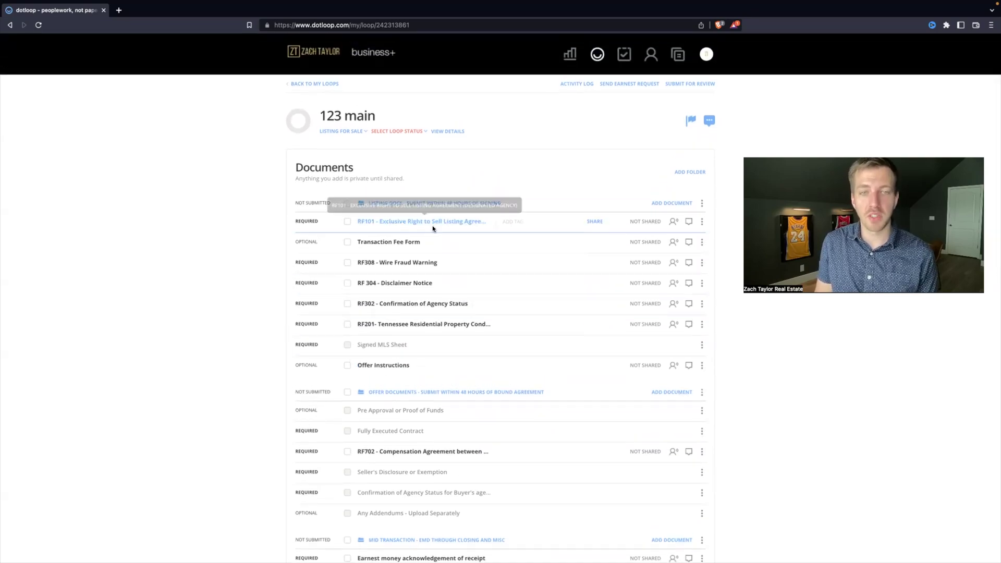
scroll(442, 228, "up", 1)
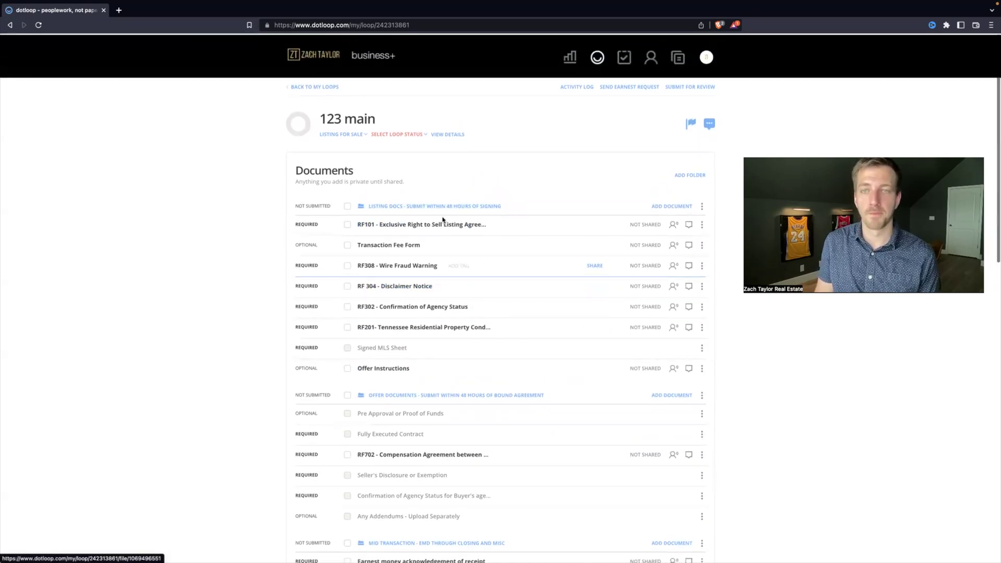
- Submit the Listing Docs folder for review, note the six missing required documents, and dismiss the warning
left_click(681, 86)
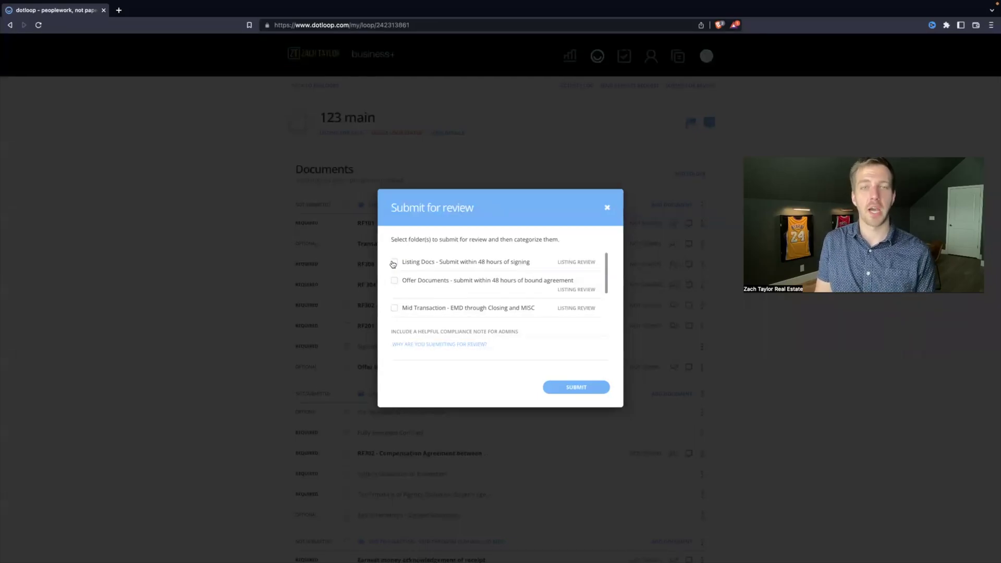
left_click(394, 263)
left_click(583, 386)
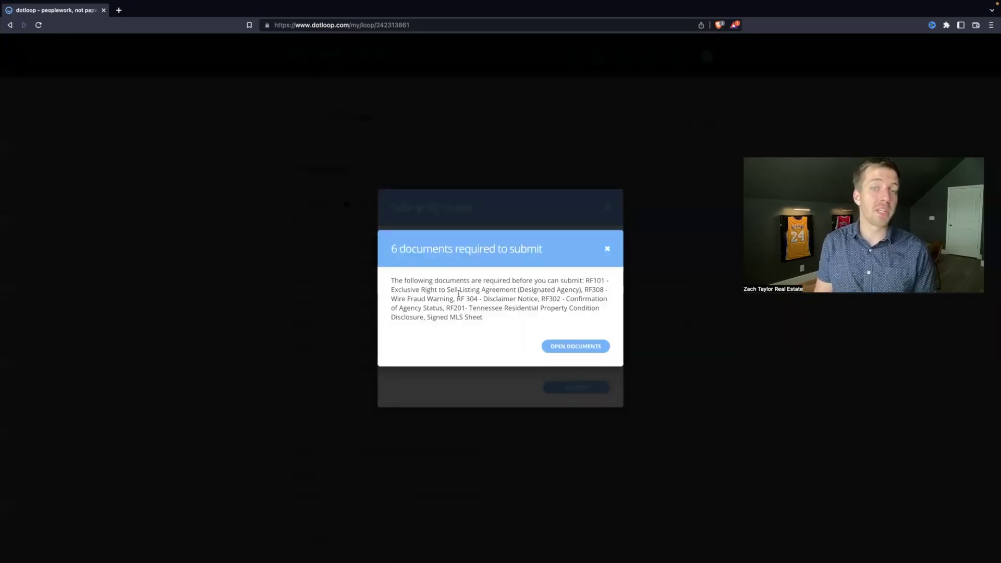
left_click_drag(499, 326, 419, 277)
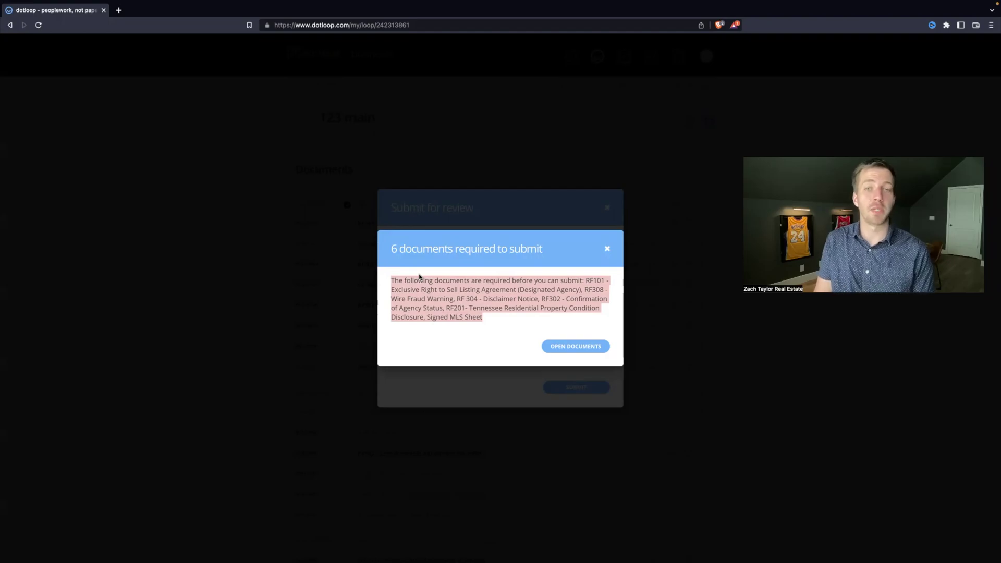
left_click(607, 249)
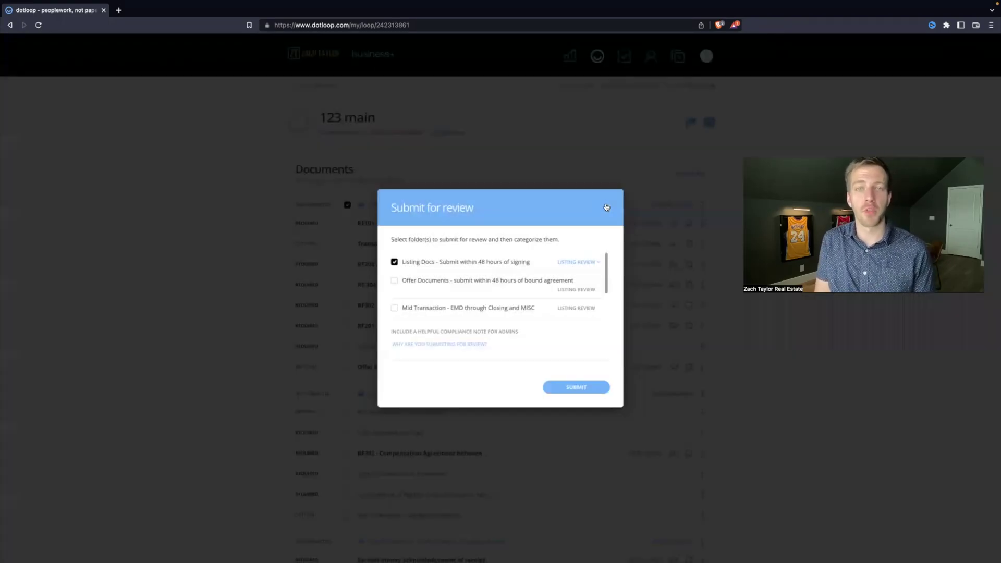
left_click(607, 208)
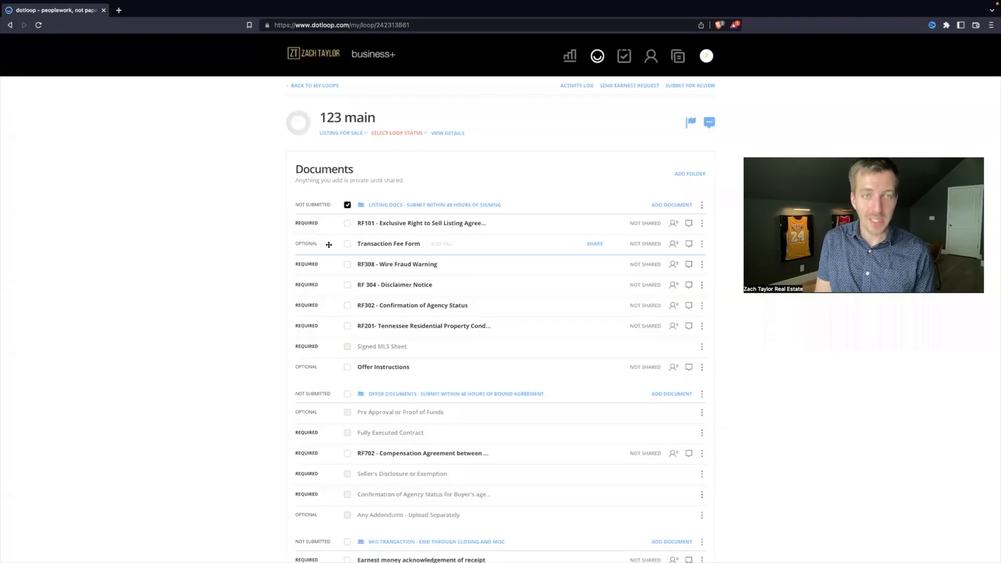
scroll(218, 233, "up", 5)
scroll(217, 233, "down", 2)
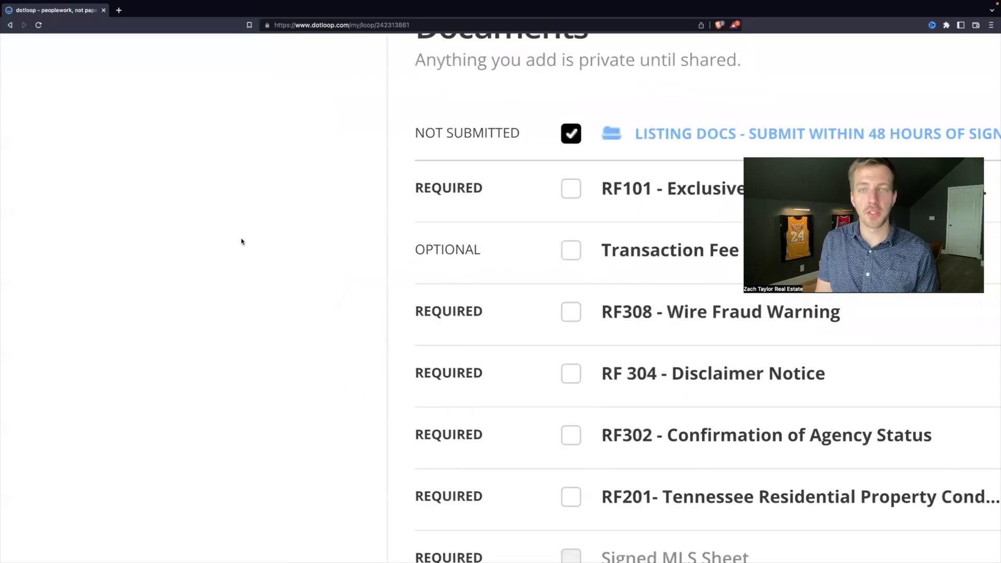
scroll(242, 241, "right", 3)
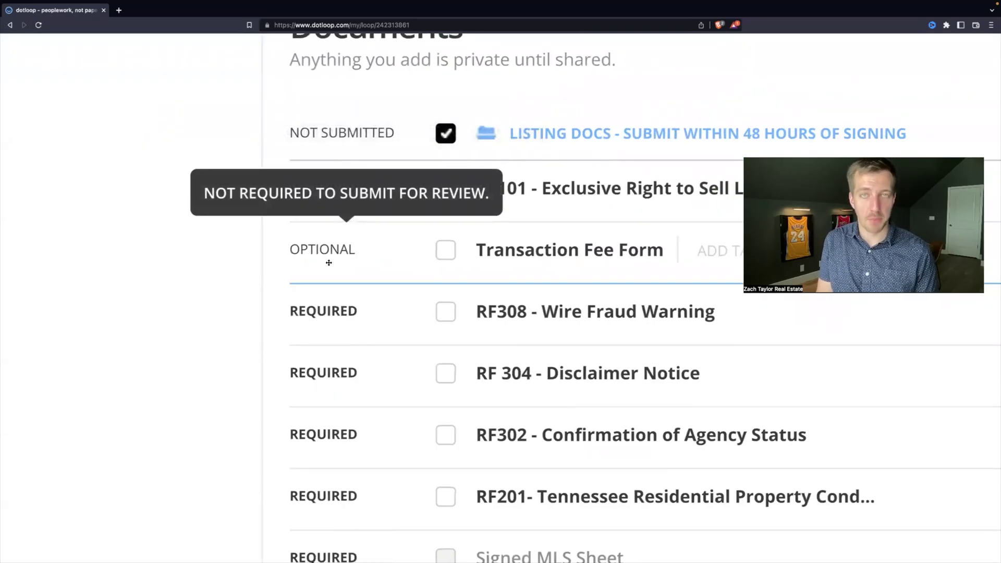
scroll(444, 268, "right", 2)
scroll(365, 255, "right", 2)
scroll(261, 219, "down", 3)
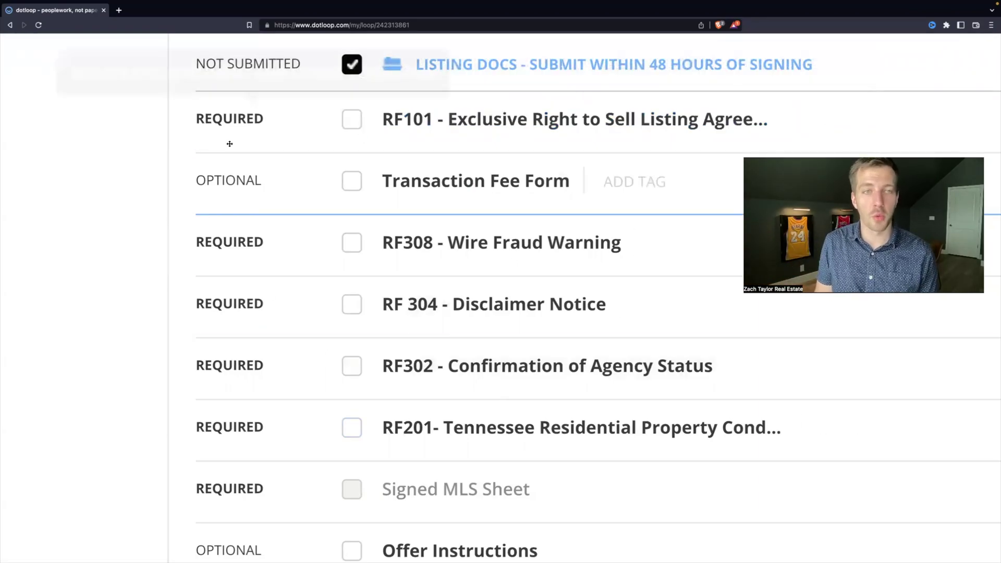
scroll(161, 252, "down", 1)
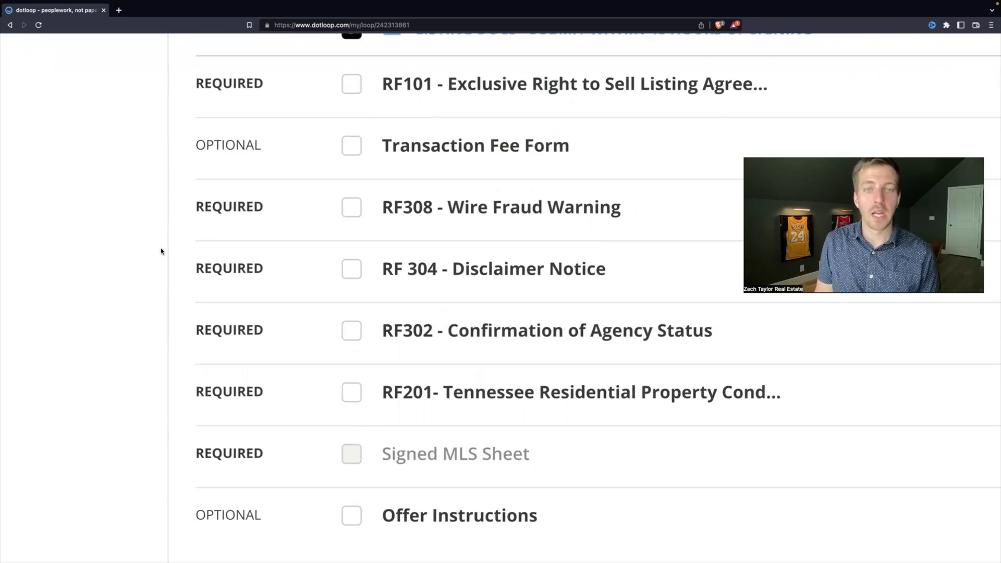
scroll(522, 401, "down", 2)
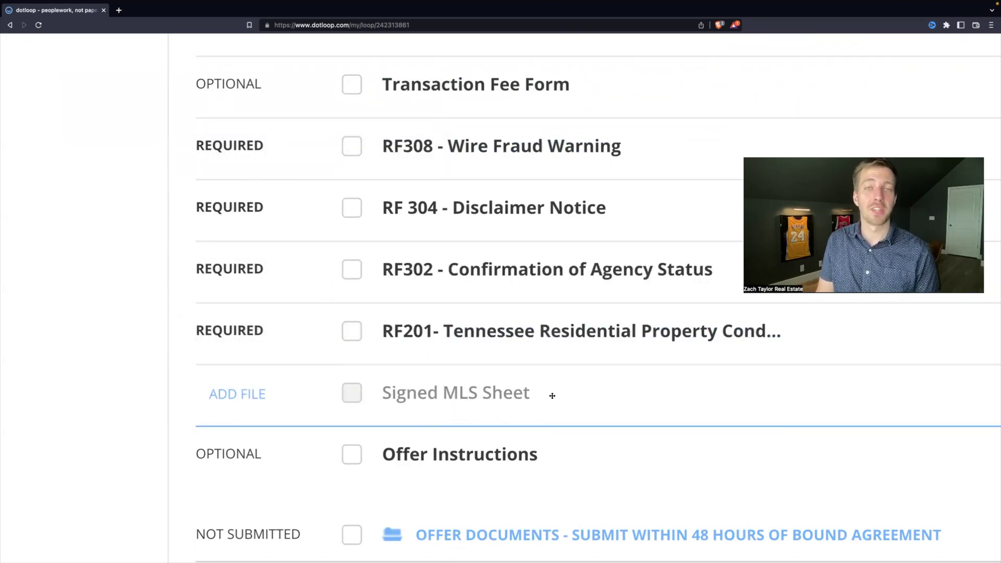
scroll(623, 403, "down", 5)
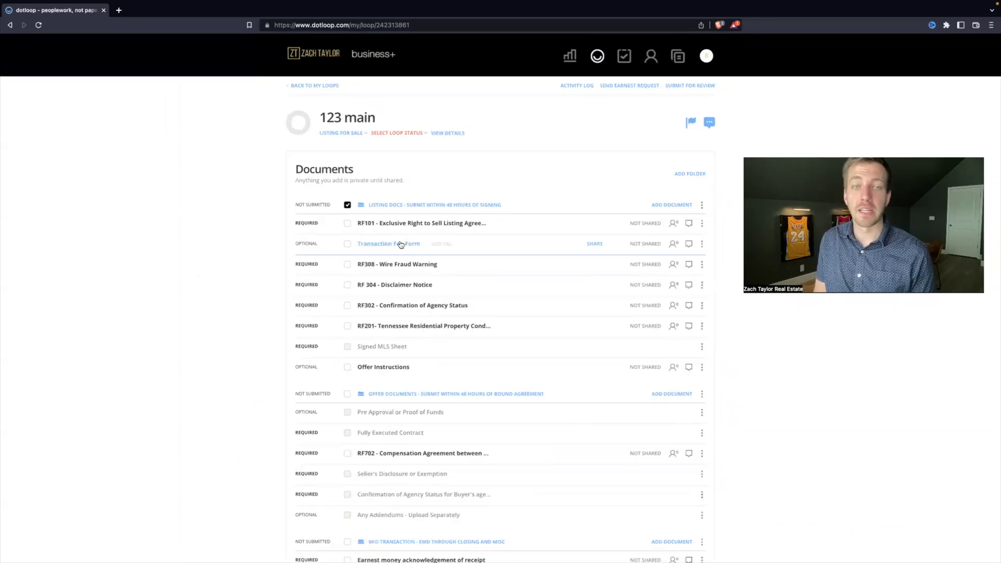
scroll(368, 346, "up", 5)
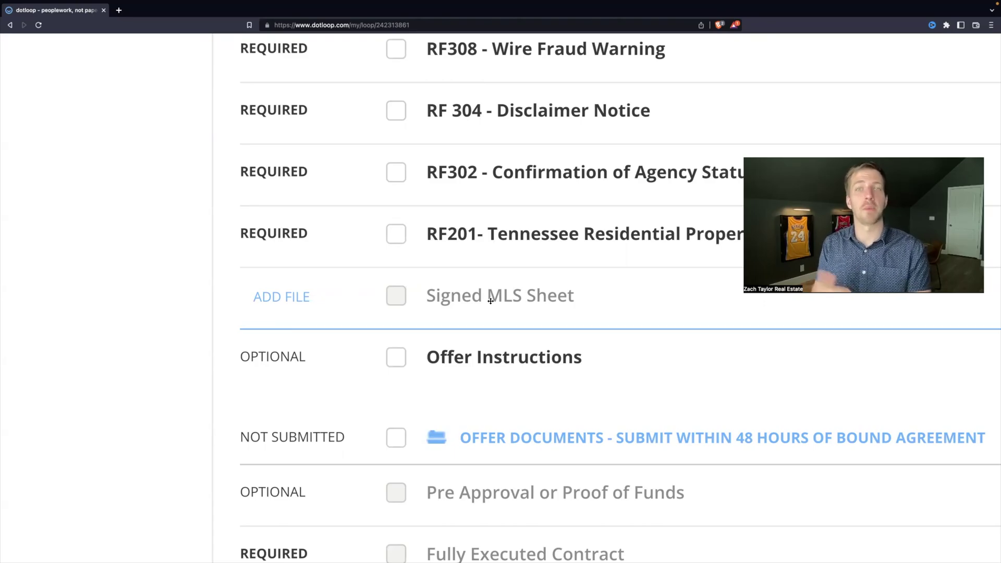
scroll(532, 292, "down", 5)
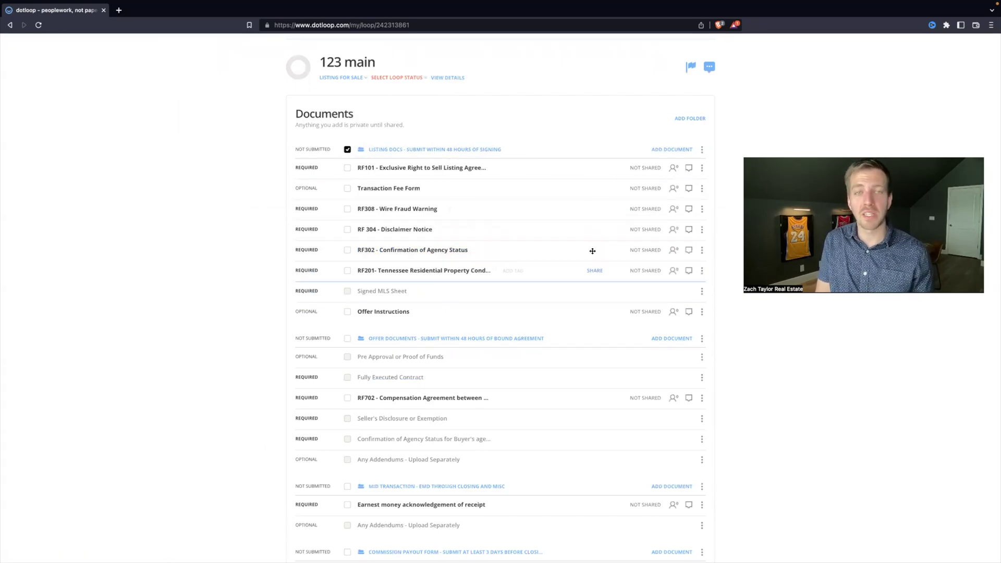
scroll(584, 229, "up", 2)
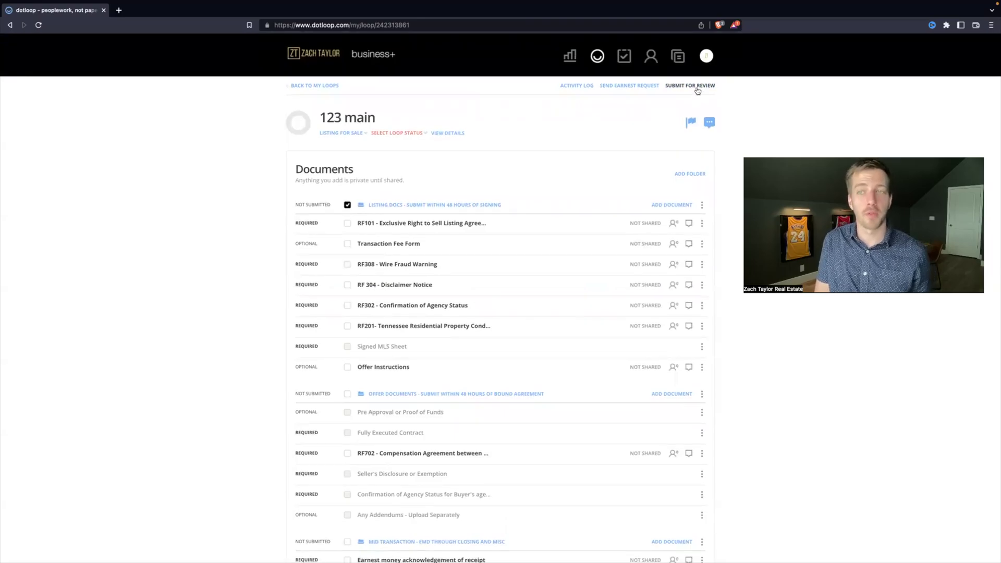